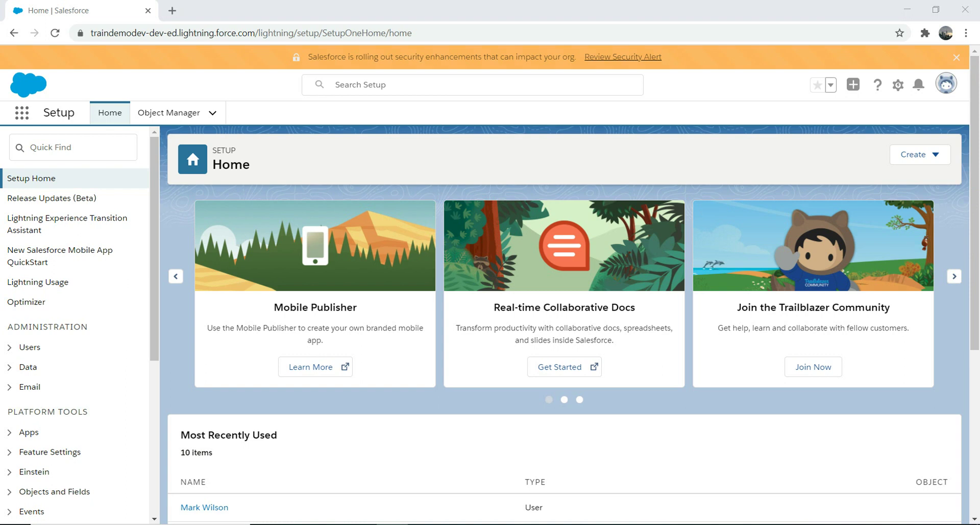
Go to the Dashboards home page by searching 'dash' in the App Launcher.
left_click(73, 147)
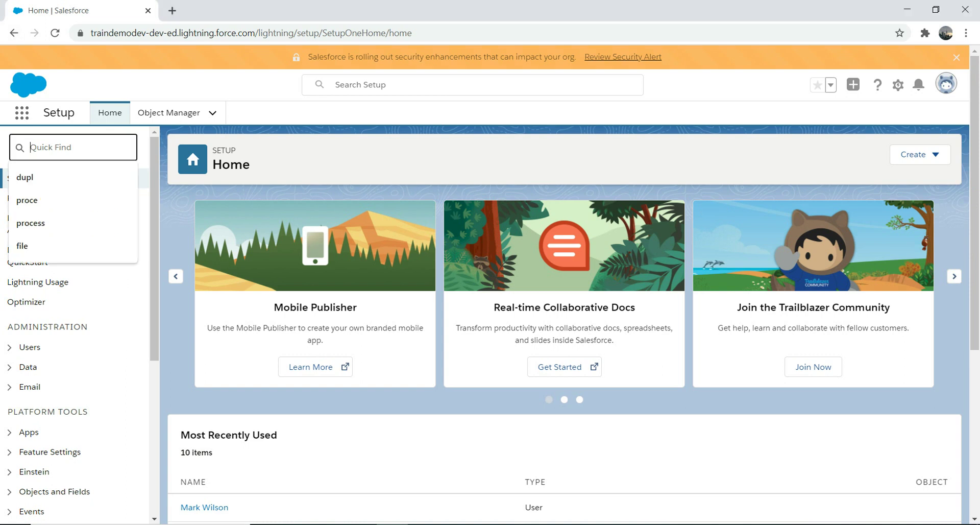
left_click(22, 112)
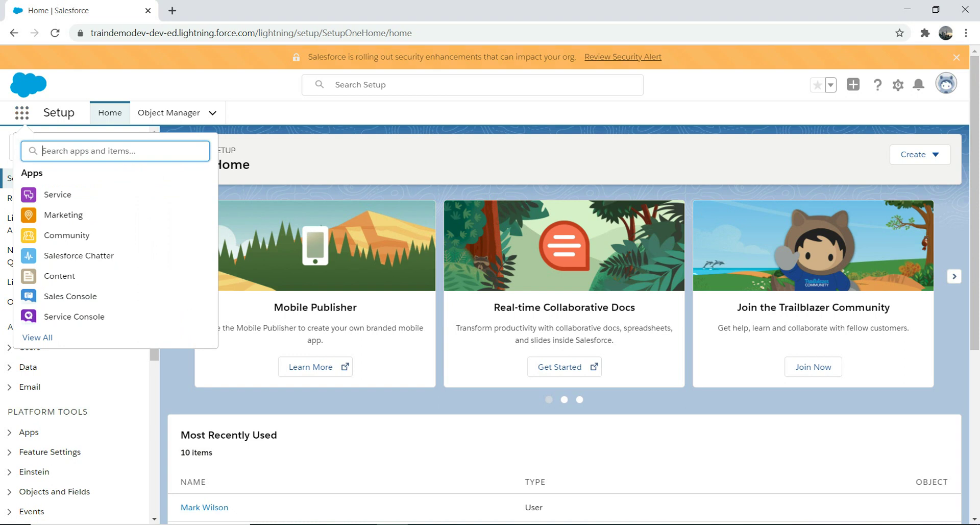
type("dash")
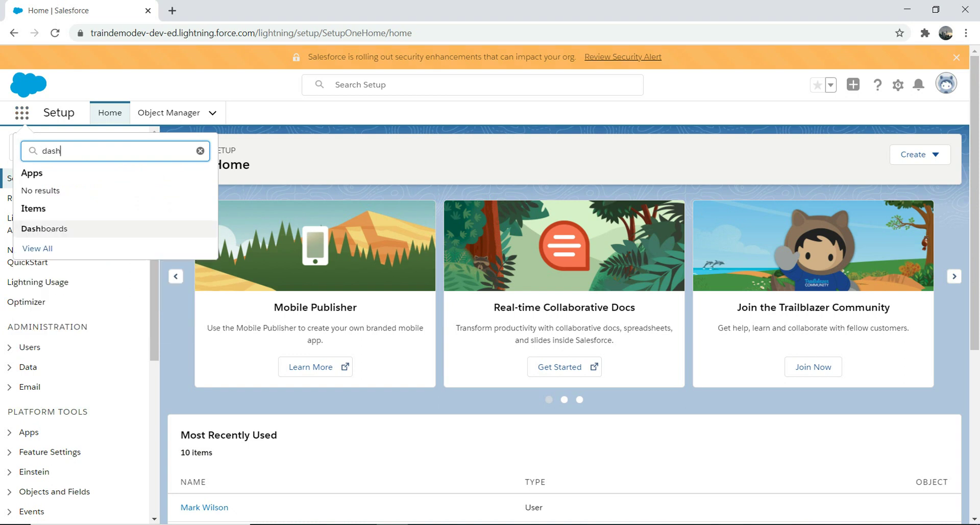
left_click(44, 227)
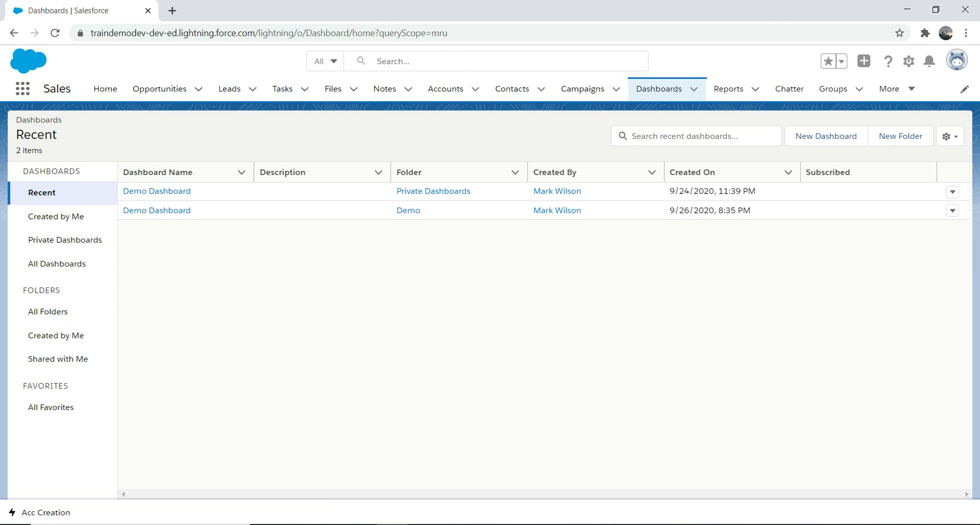
Create and save a new dashboards folder labelled 'New Dashboard'.
left_click(901, 136)
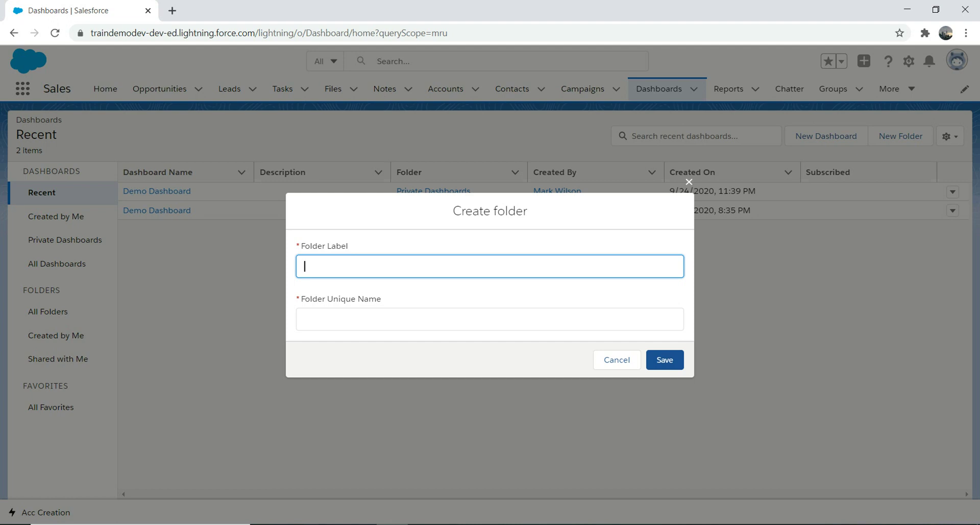
type("Test")
key("BackSpace")
key("BackSpace")
key("BackSpace")
key("BackSpace")
type("ne")
key("BackSpace")
key("BackSpace")
type("New Dashboard")
key("Tab")
left_click(665, 360)
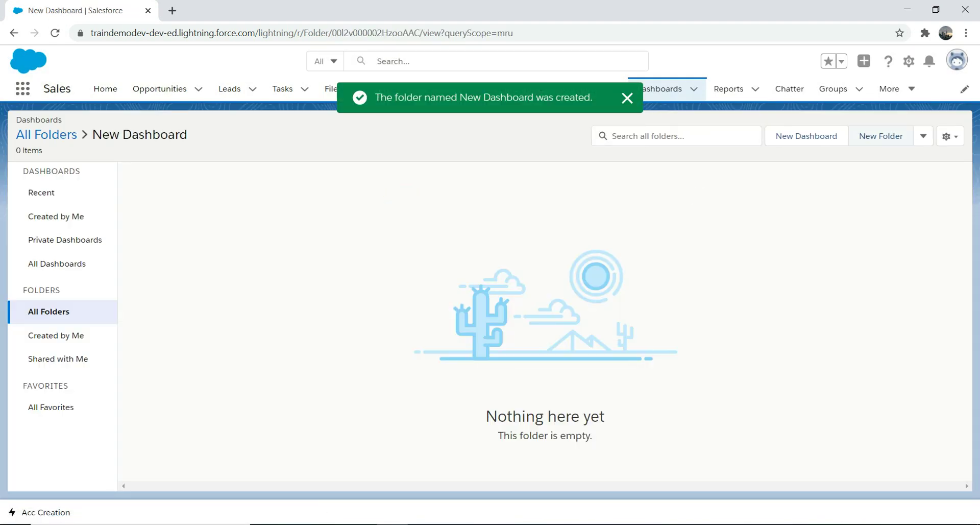
Create a dashboard named 'New Dashboard' saved in the New Dashboard folder.
left_click(807, 136)
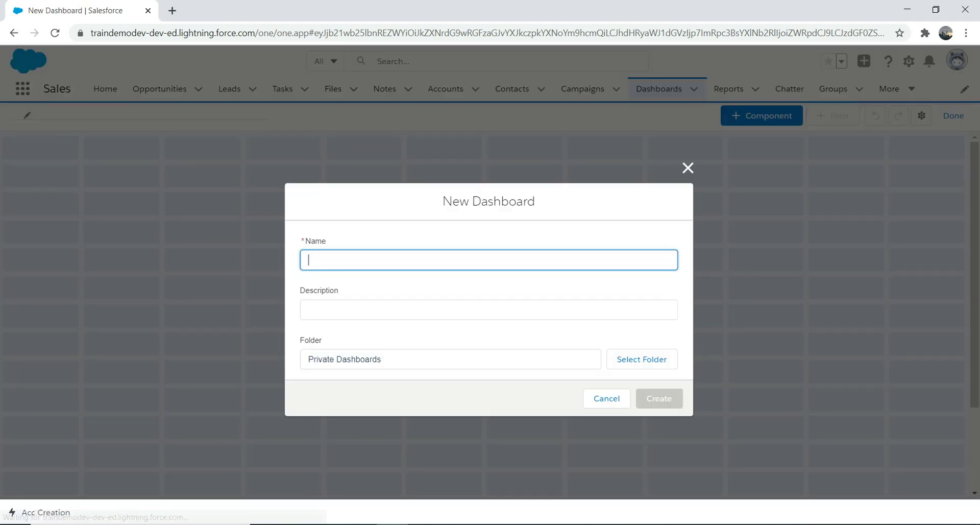
type("New ")
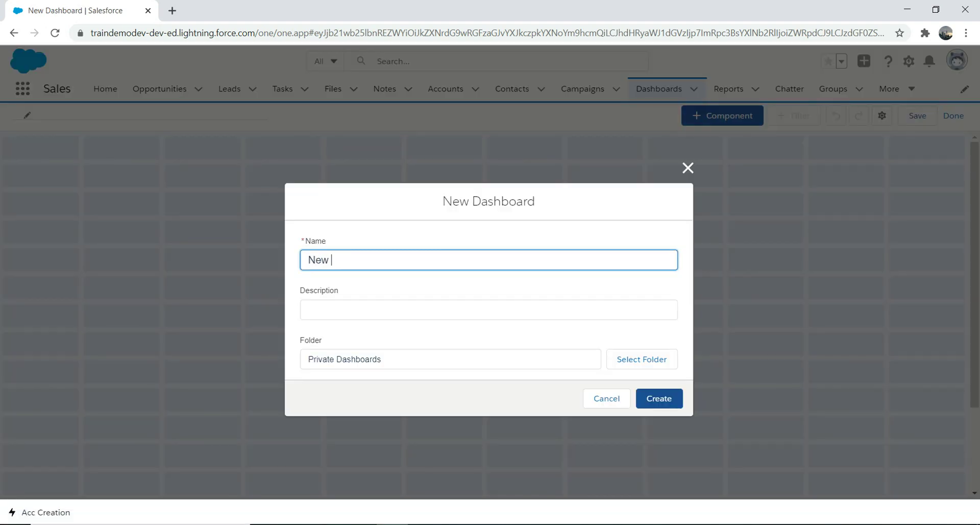
type("Dashboard")
key("Tab")
left_click(641, 359)
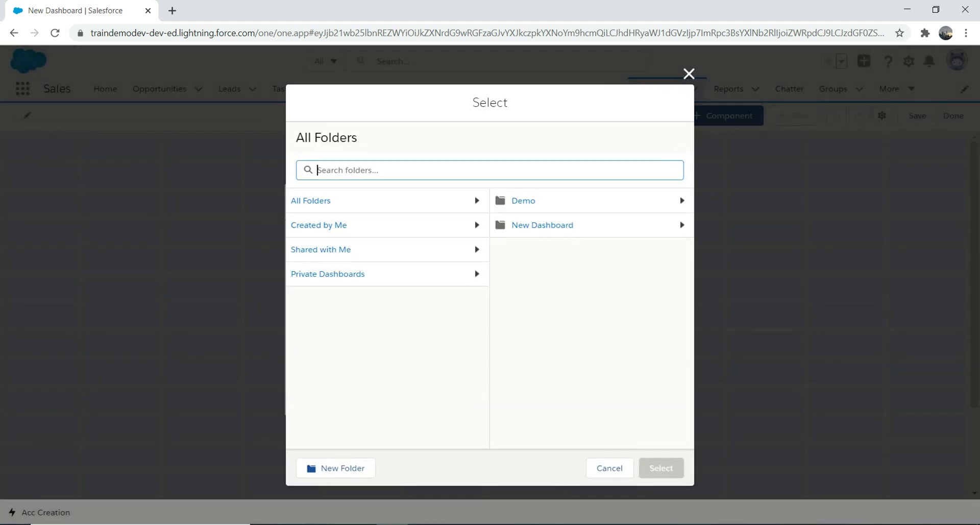
left_click(542, 225)
left_click(647, 468)
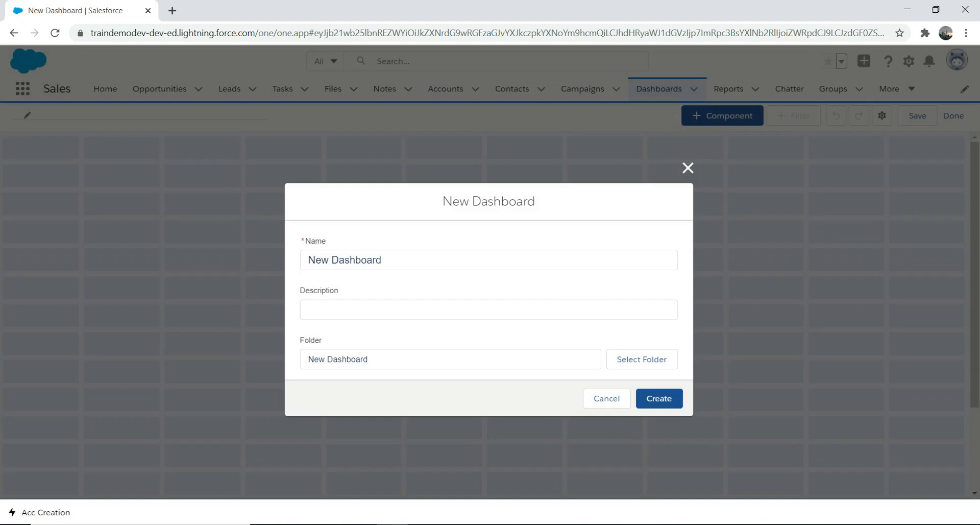
left_click(658, 398)
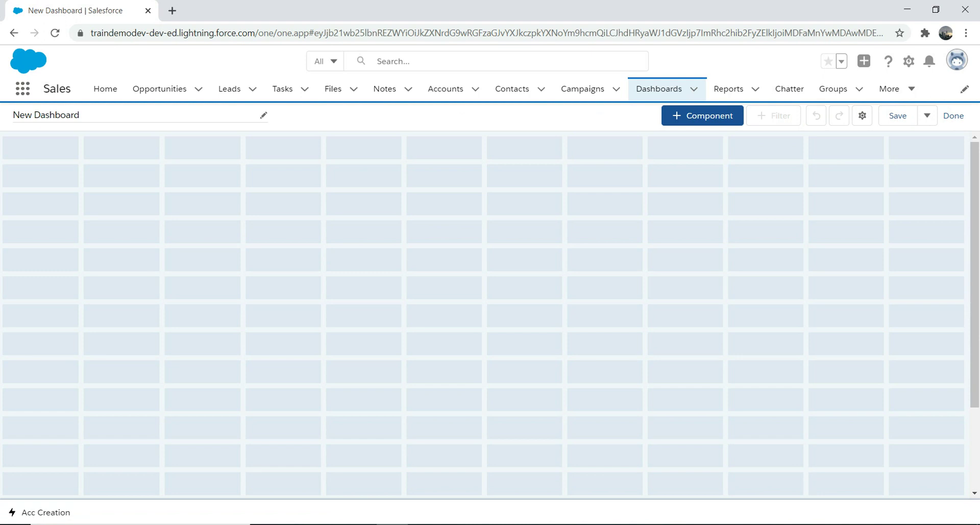
Add a New Opportunities Report component using the report's own donut chart settings.
left_click(702, 115)
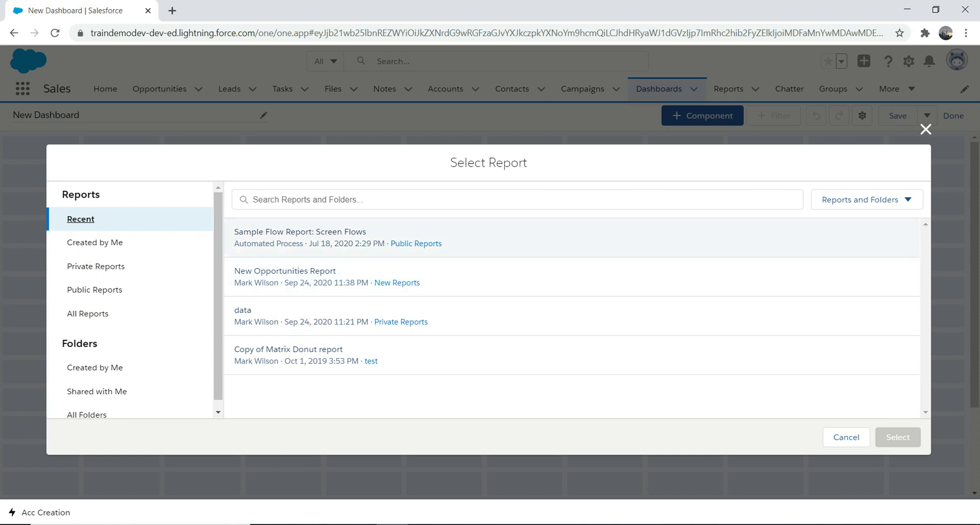
left_click(510, 276)
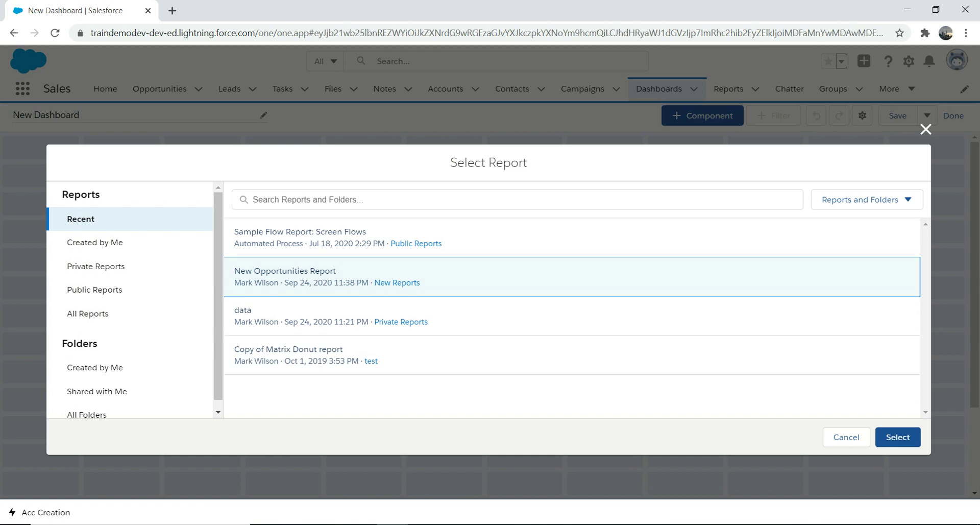
left_click(898, 437)
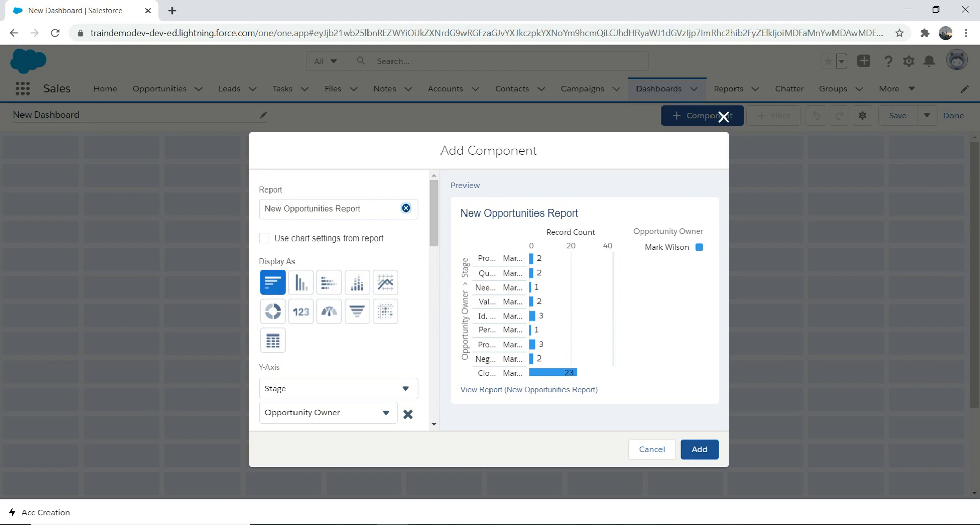
key("Tab")
key("space")
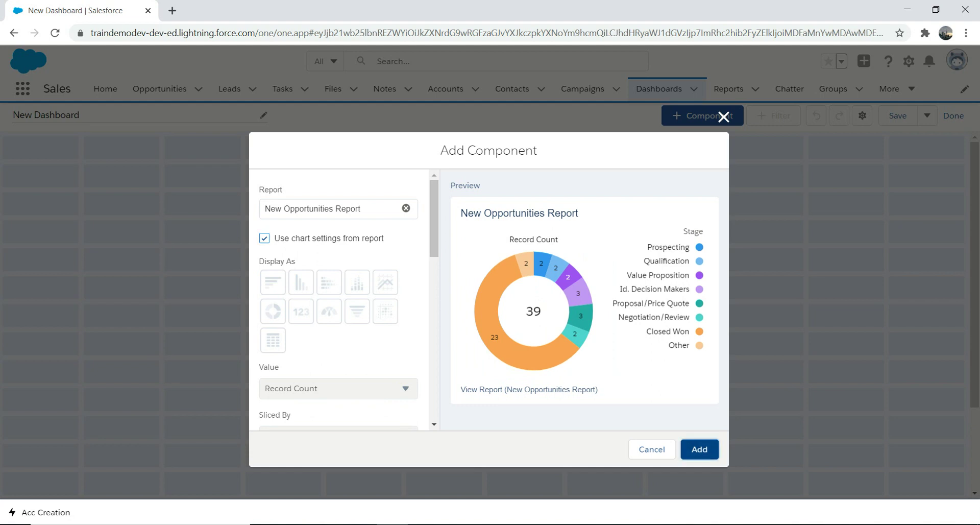
left_click(700, 449)
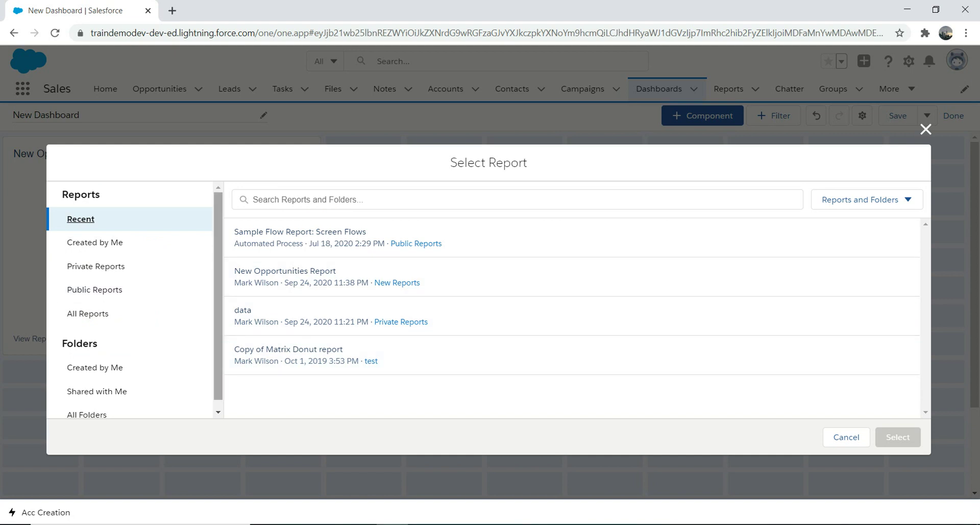
Add the Summary Report Opp bar chart from Public Reports, placed right of the donut chart.
scroll(95, 233, "down", 1)
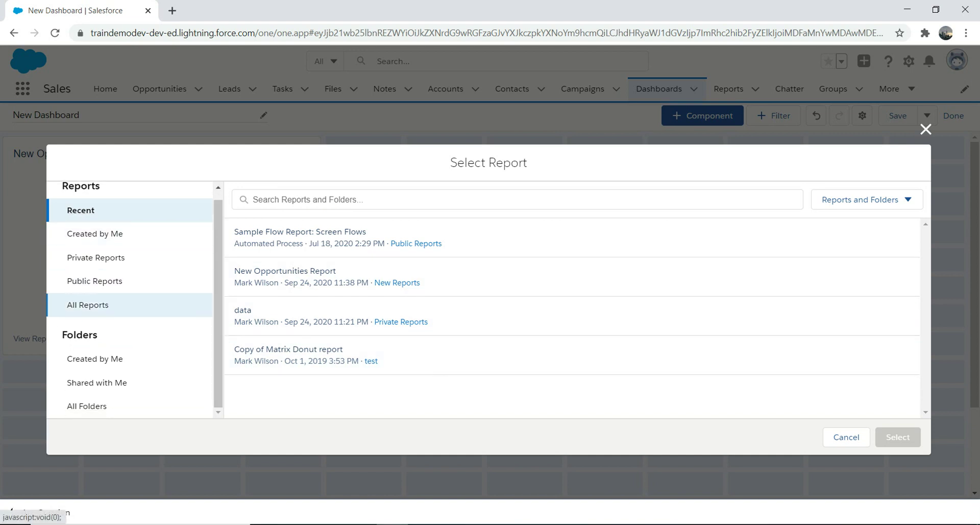
left_click(88, 305)
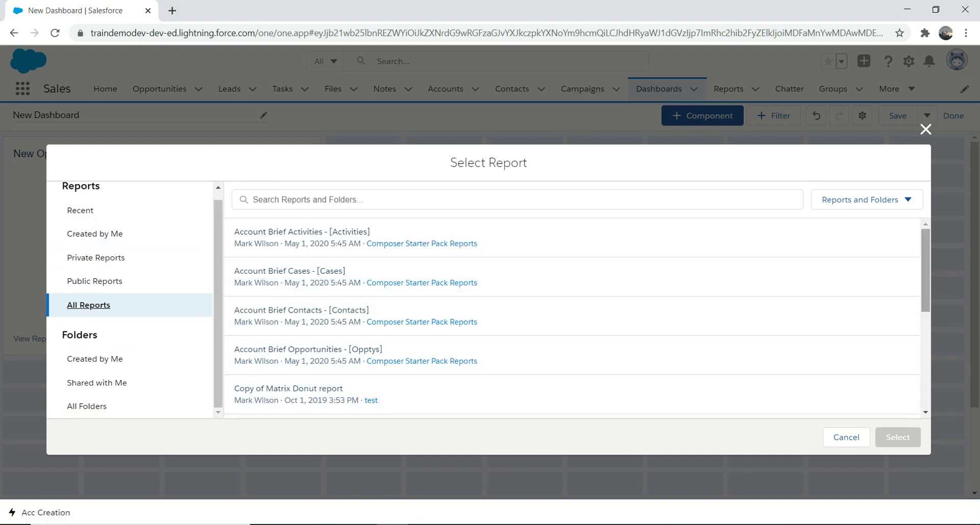
scroll(561, 357, "down", 5)
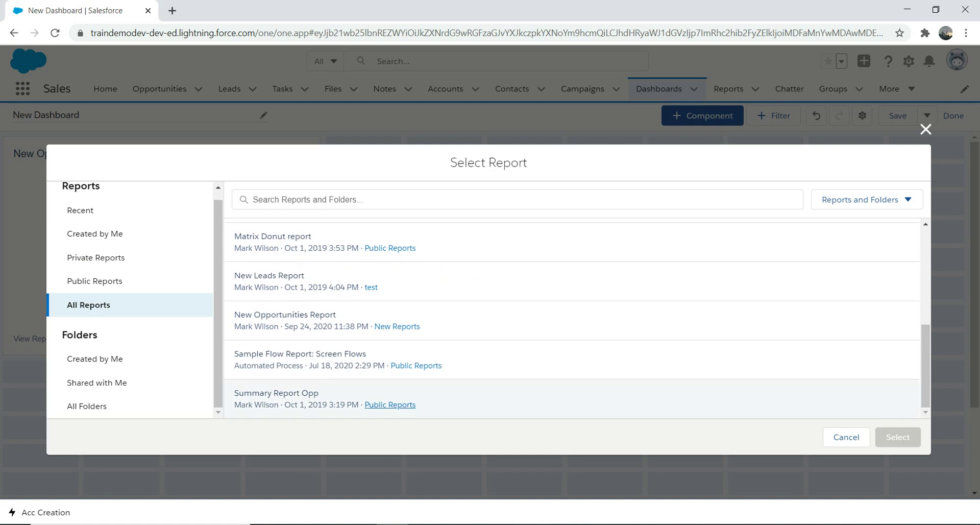
left_click(390, 404)
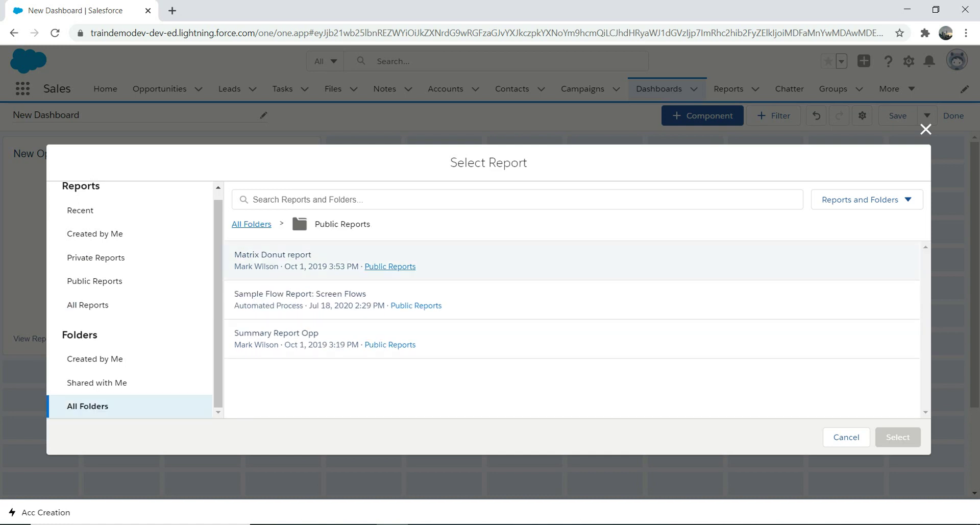
left_click(562, 260)
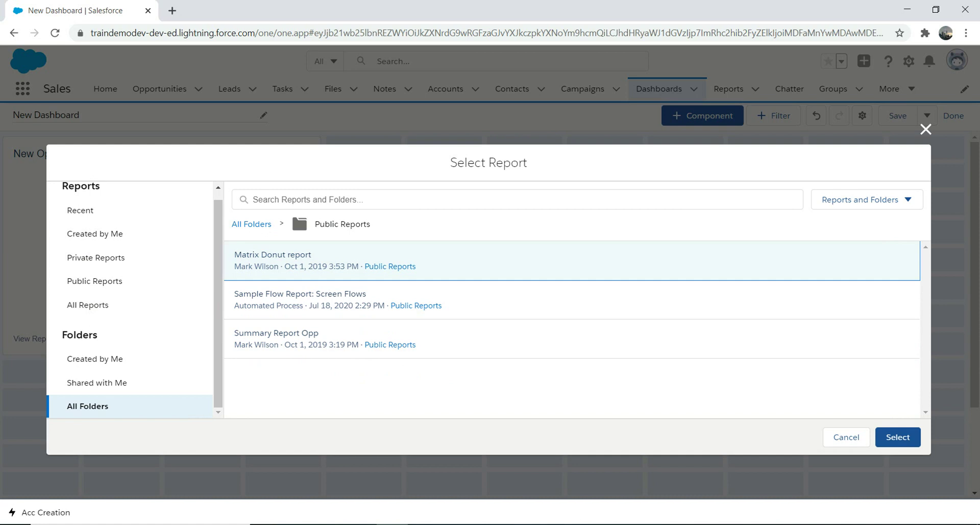
left_click(561, 339)
left_click(898, 437)
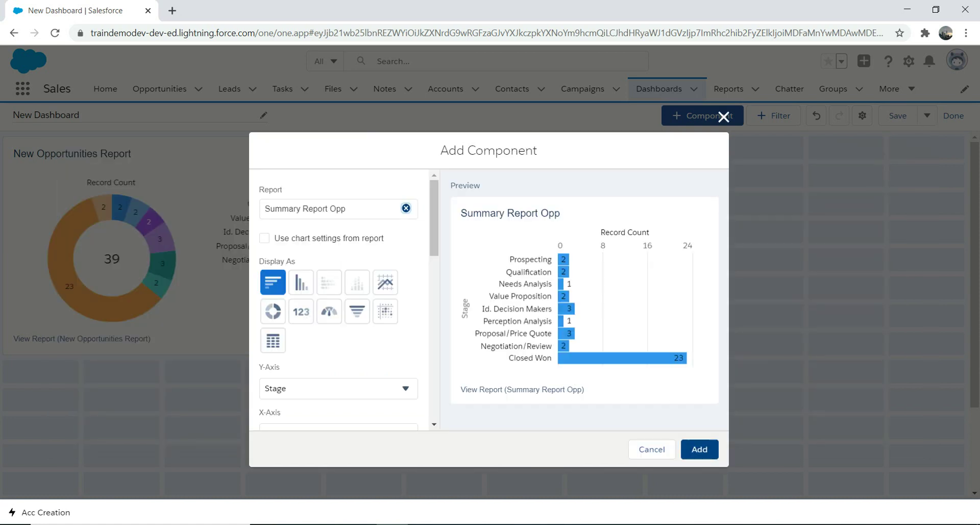
left_click(699, 449)
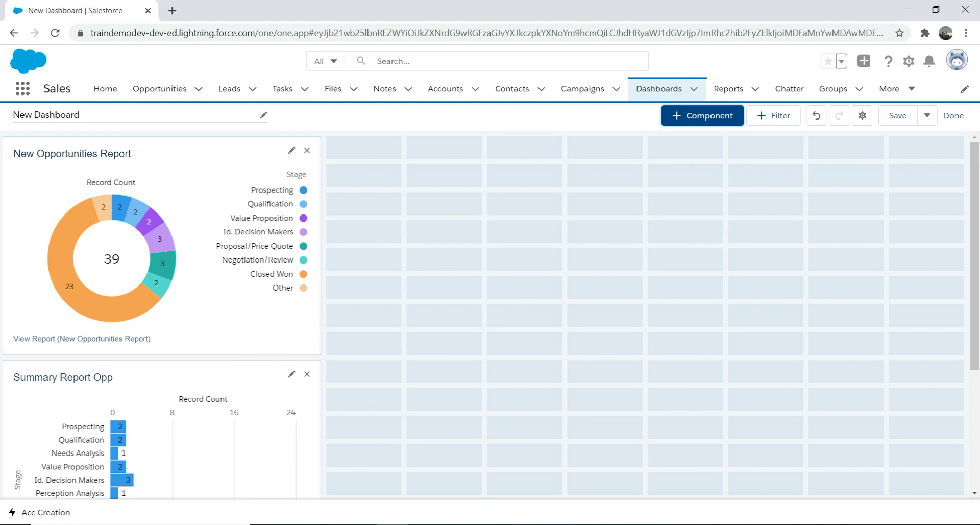
left_click_drag(153, 378, 477, 154)
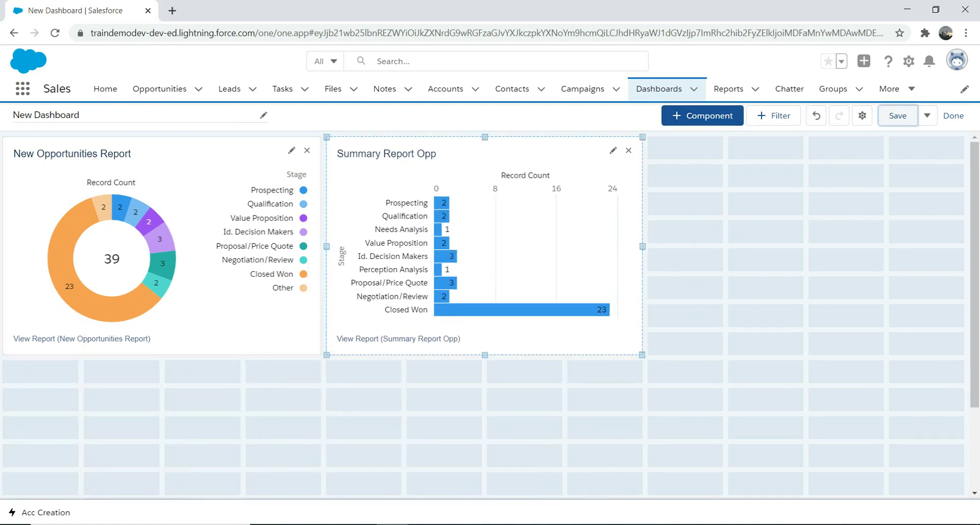
Save the dashboard, exit the editor, and view New Dashboard.
left_click(897, 115)
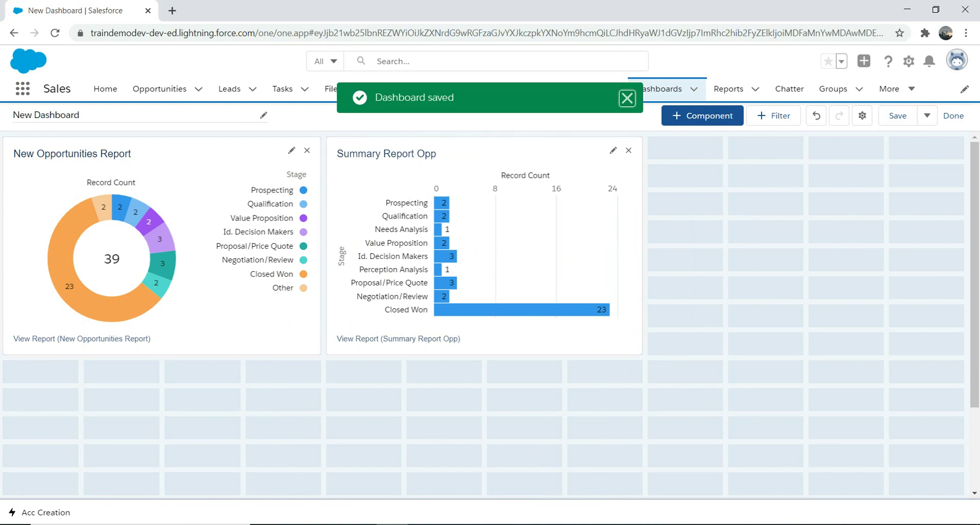
left_click(664, 89)
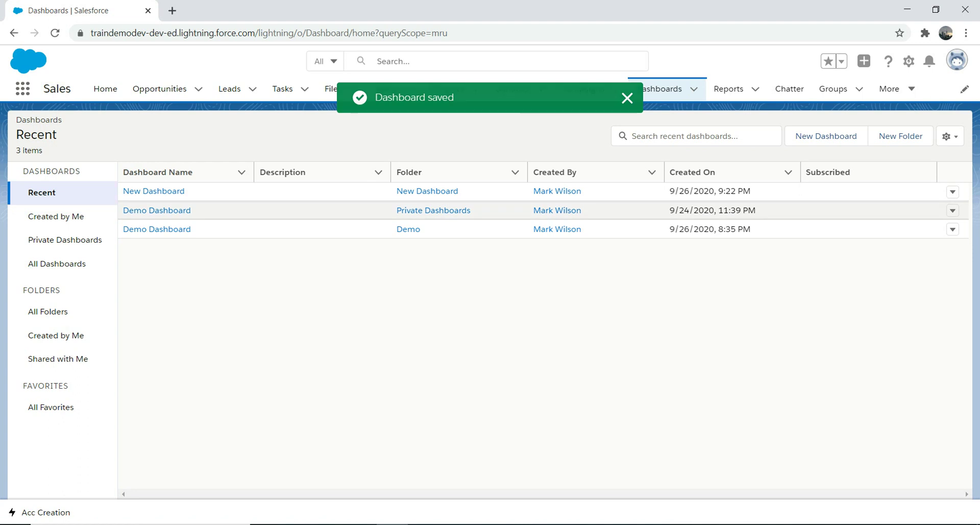
left_click(154, 191)
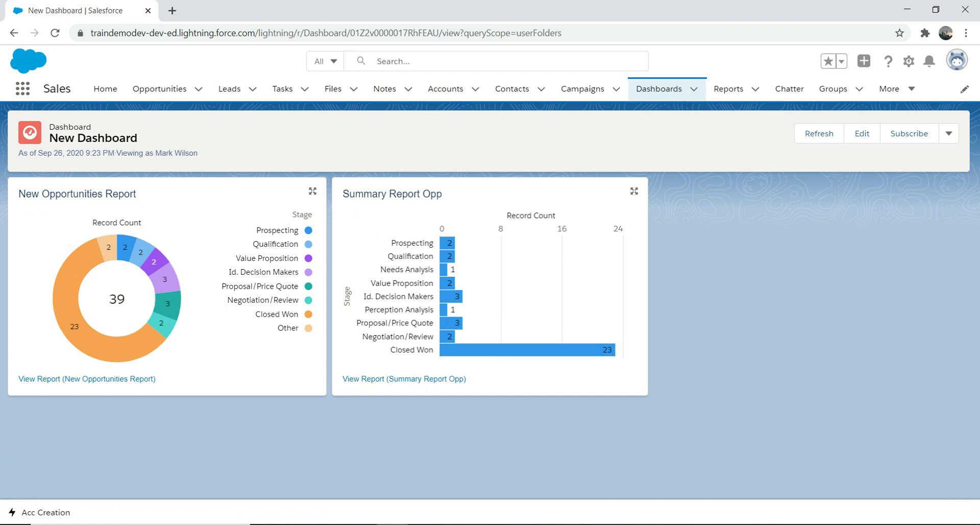
left_click(634, 191)
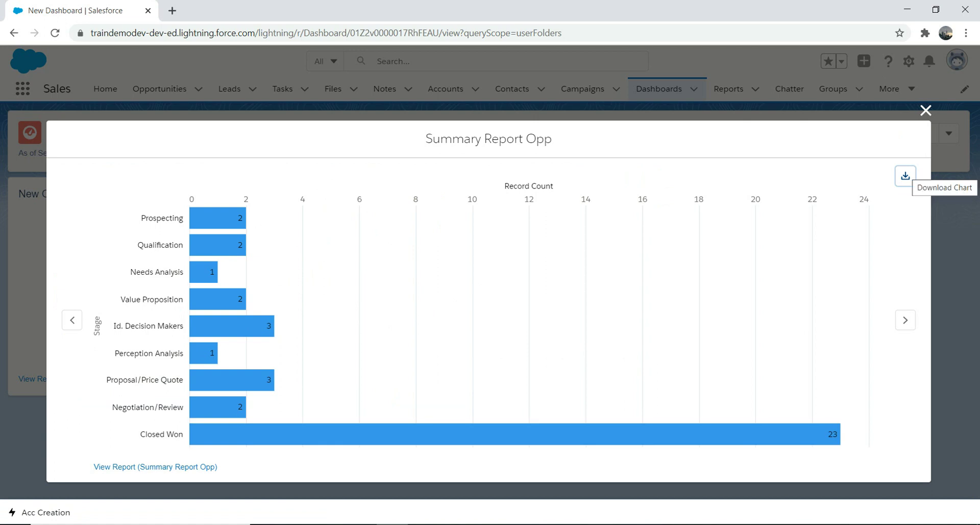
left_click(925, 110)
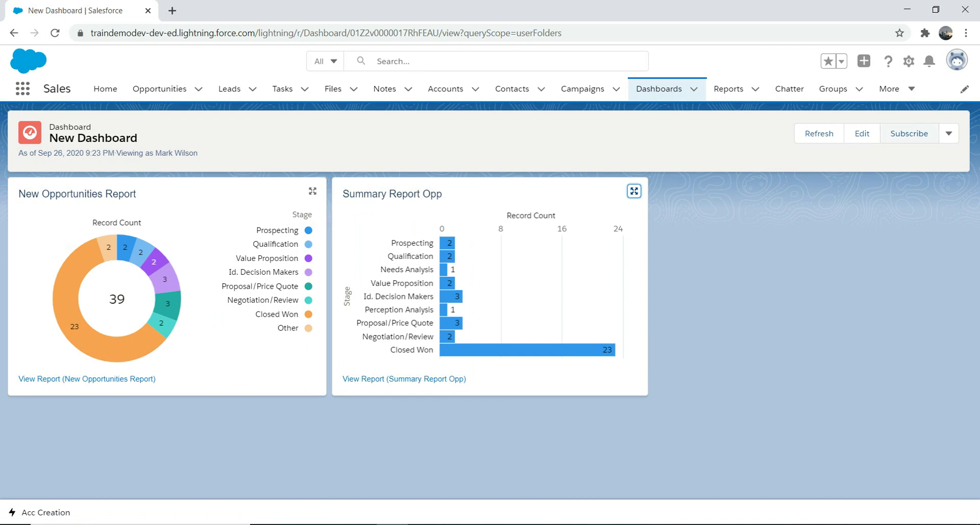
left_click(909, 133)
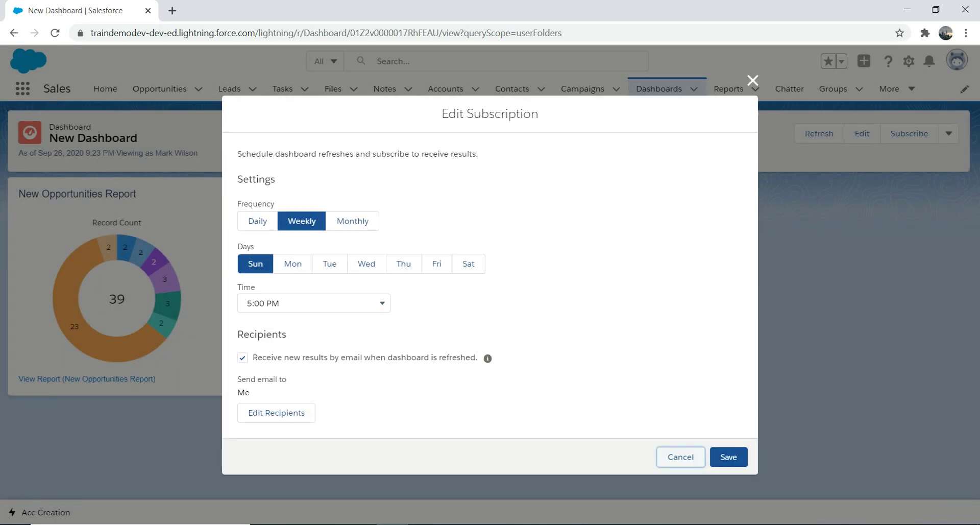
left_click(680, 456)
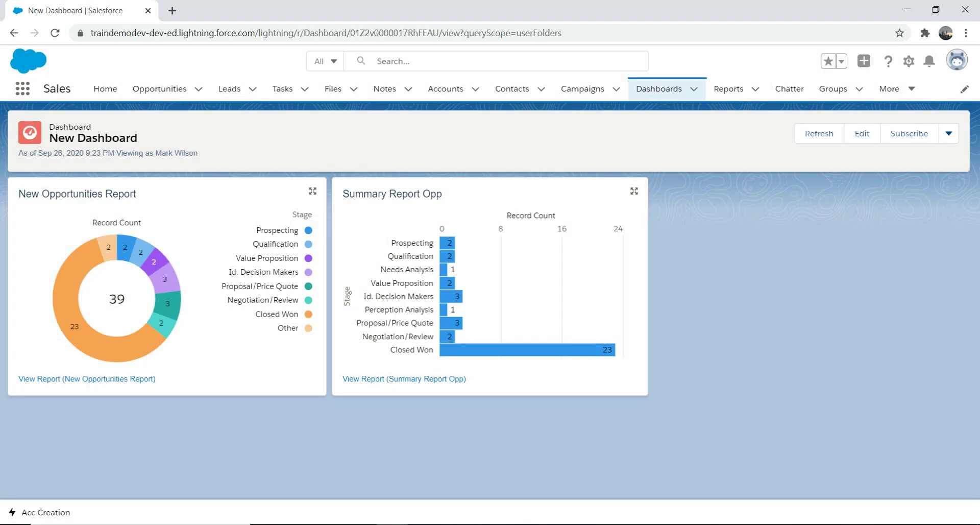
left_click(949, 133)
key("Escape")
left_click(819, 133)
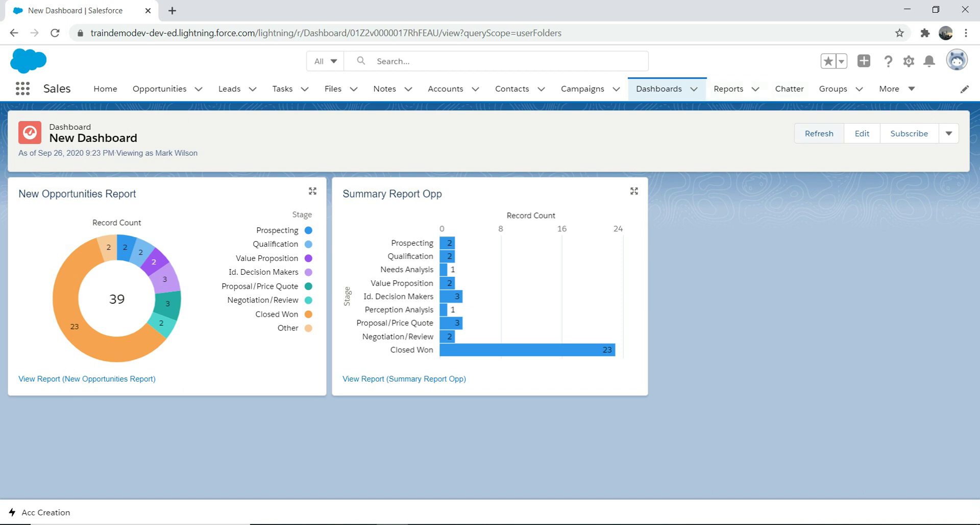
left_click(818, 133)
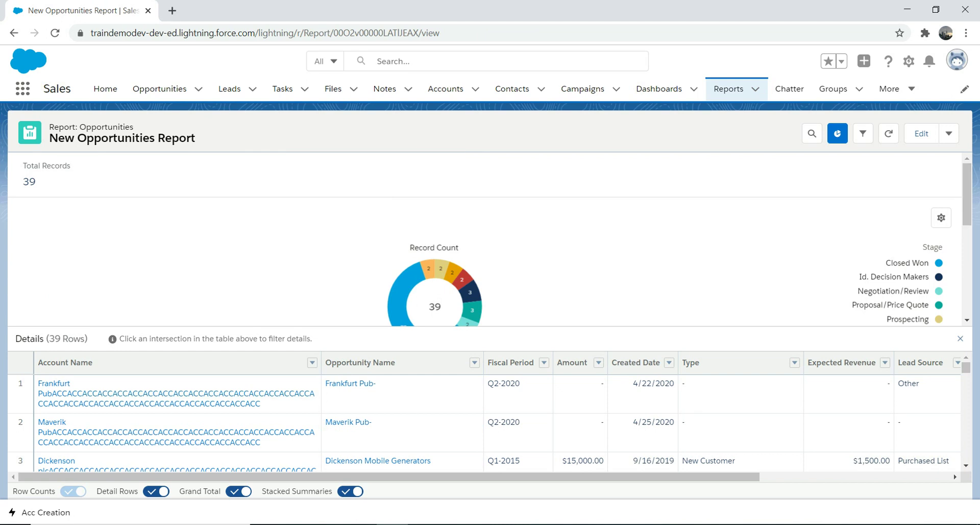
key("alt+Left")
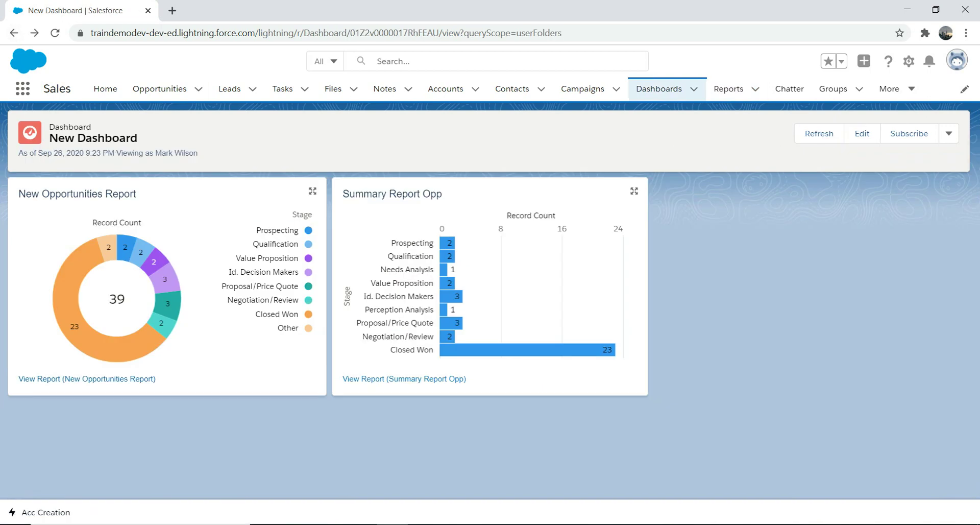